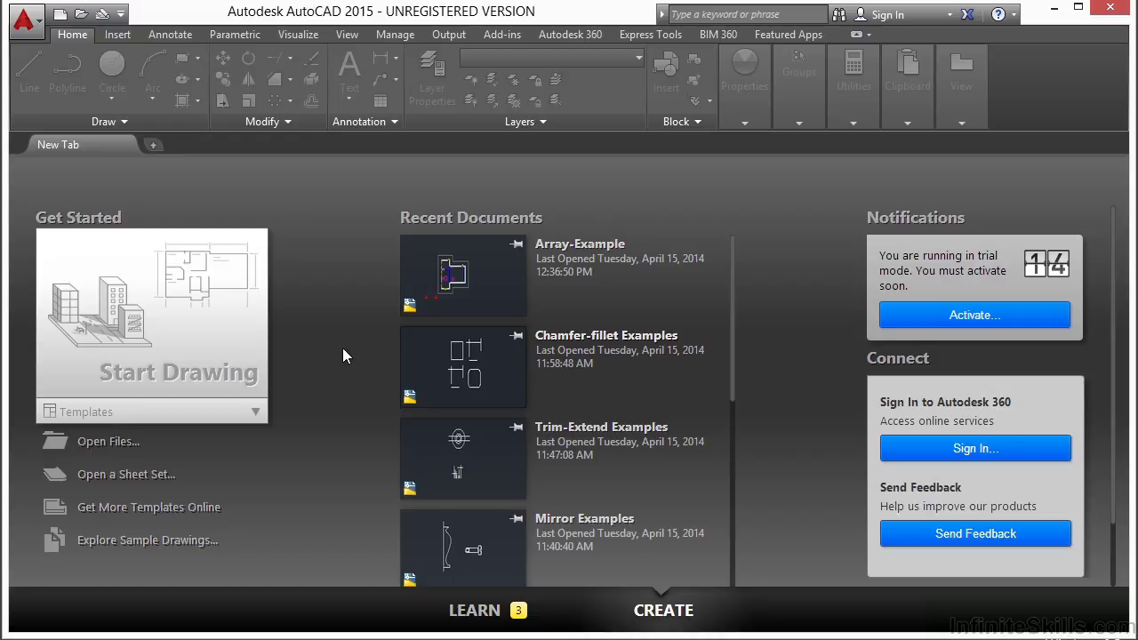
- Open the drawing Array-Example.dwg from the 06 folder
{"action": "left_click", "coordinate": [127, 439]}
{"action": "left_click", "coordinate": [494, 200]}
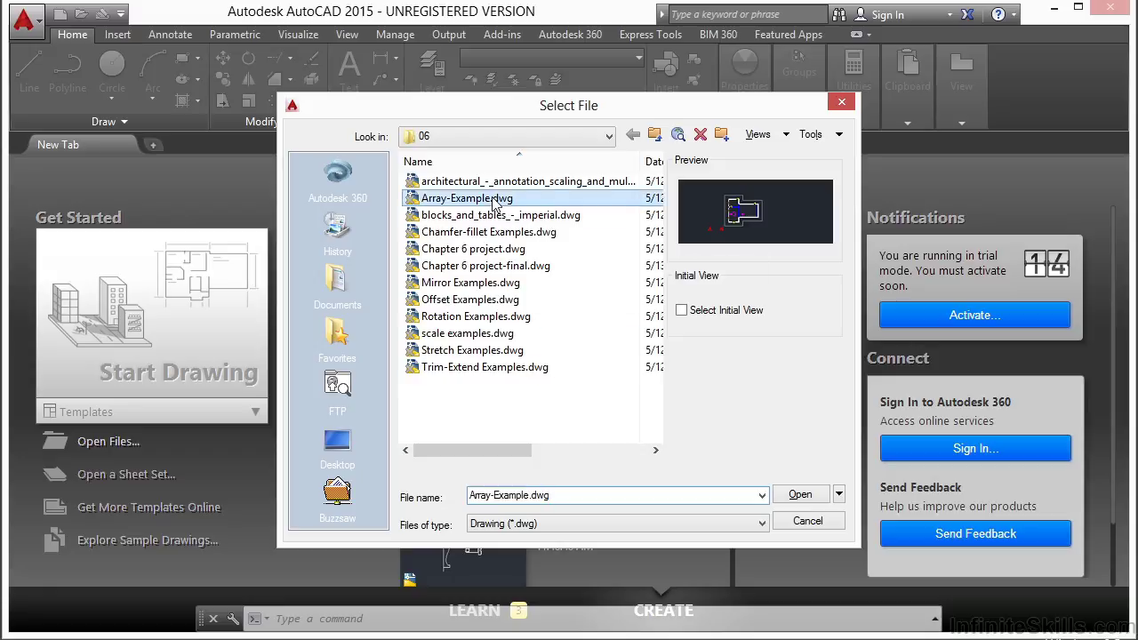
{"action": "left_click", "coordinate": [800, 498]}
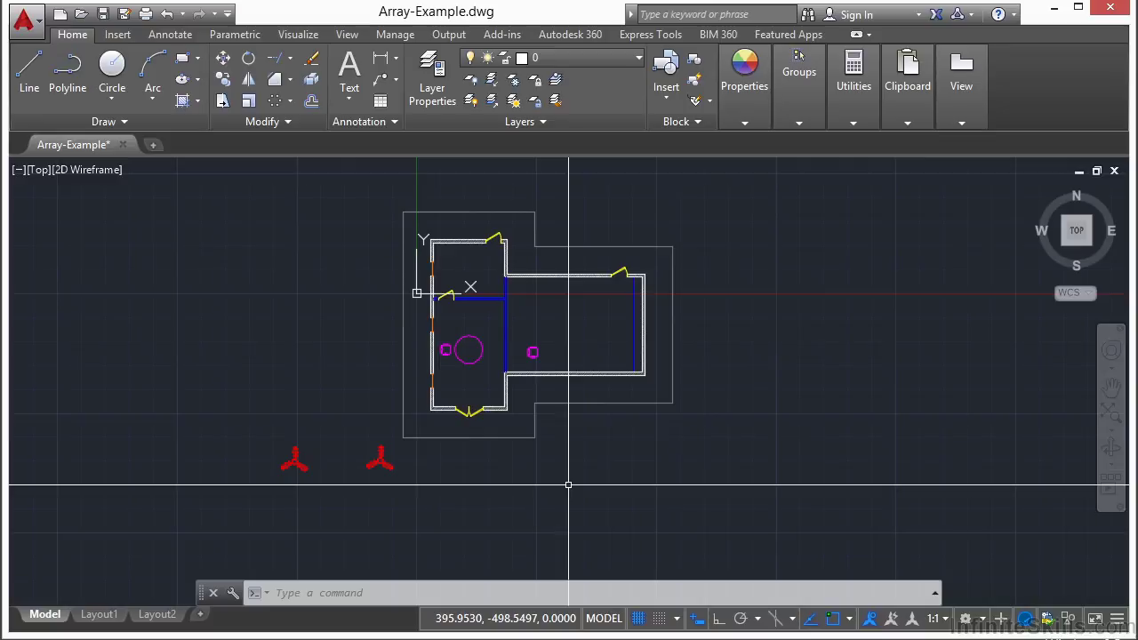
- Offset the grey outline around the building outward by 60
{"action": "type", "text": "of"}
{"action": "key", "text": "Return"}
{"action": "type", "text": "60"}
{"action": "key", "text": "Return"}
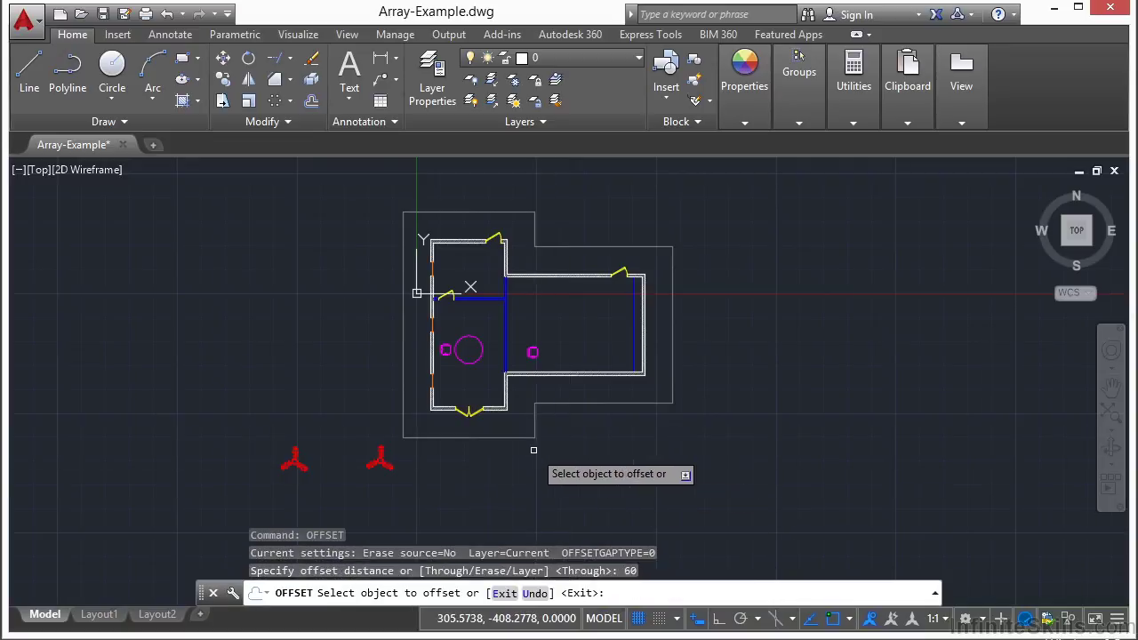
{"action": "left_click", "coordinate": [402, 387]}
{"action": "left_click", "coordinate": [384, 384]}
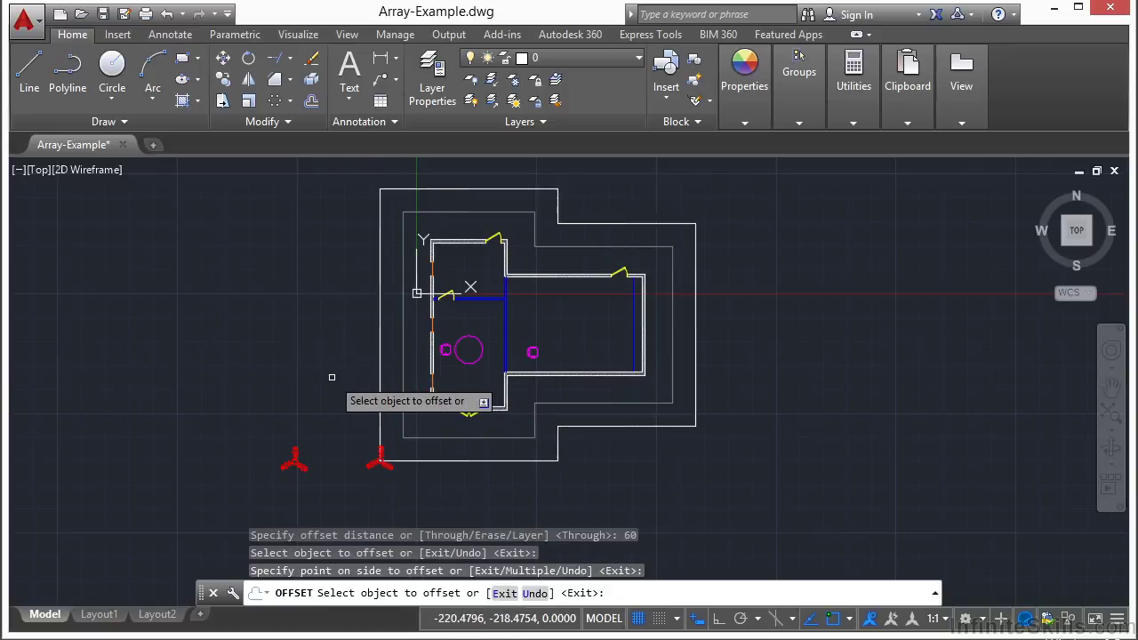
{"action": "key", "text": "Return"}
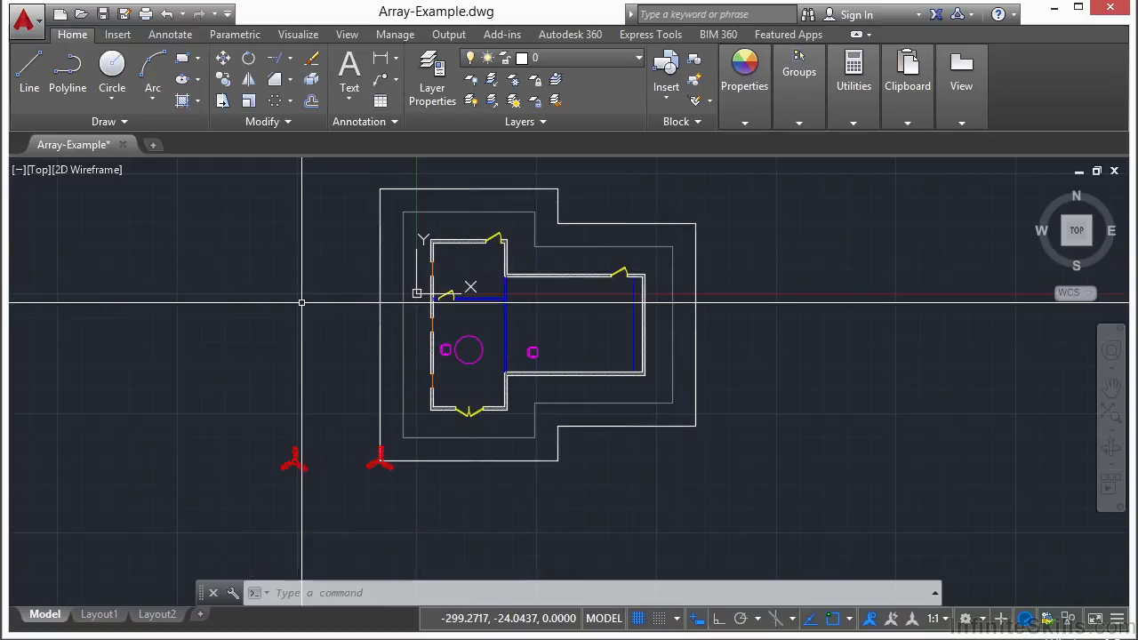
{"action": "type", "text": "array"}
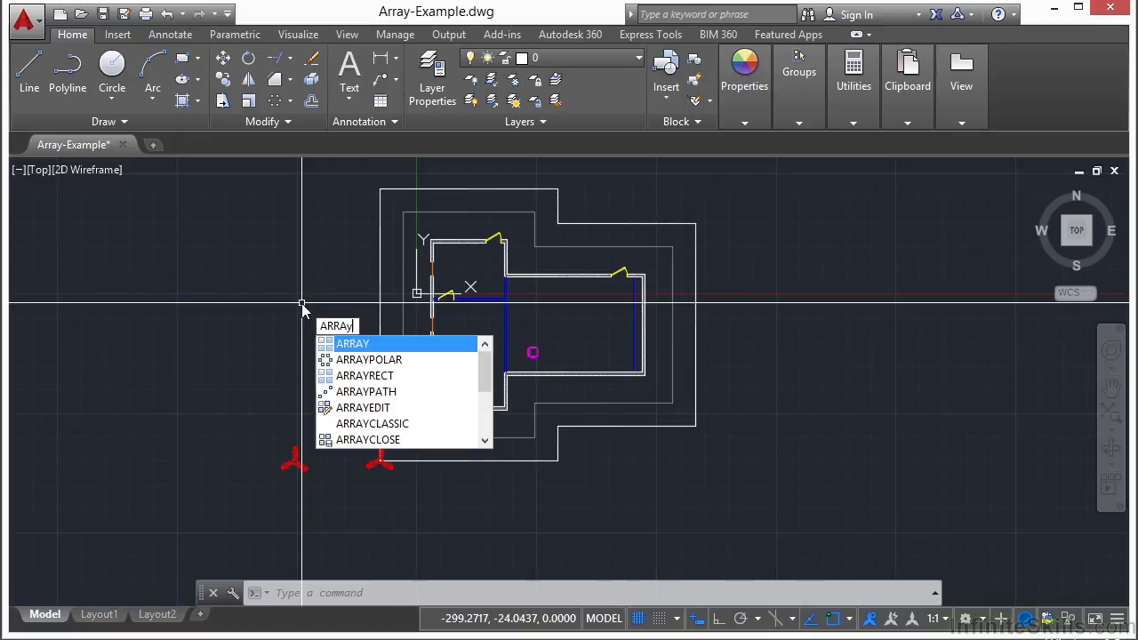
{"action": "key", "text": "Escape"}
{"action": "type", "text": "a"}
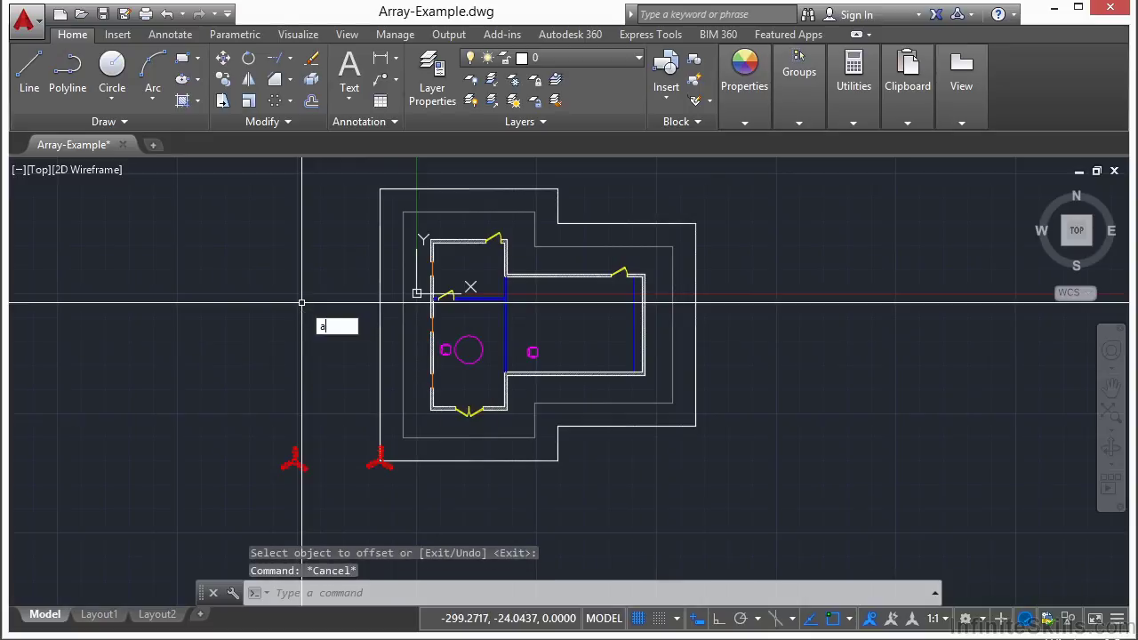
{"action": "key", "text": "Escape"}
{"action": "key", "text": "Escape"}
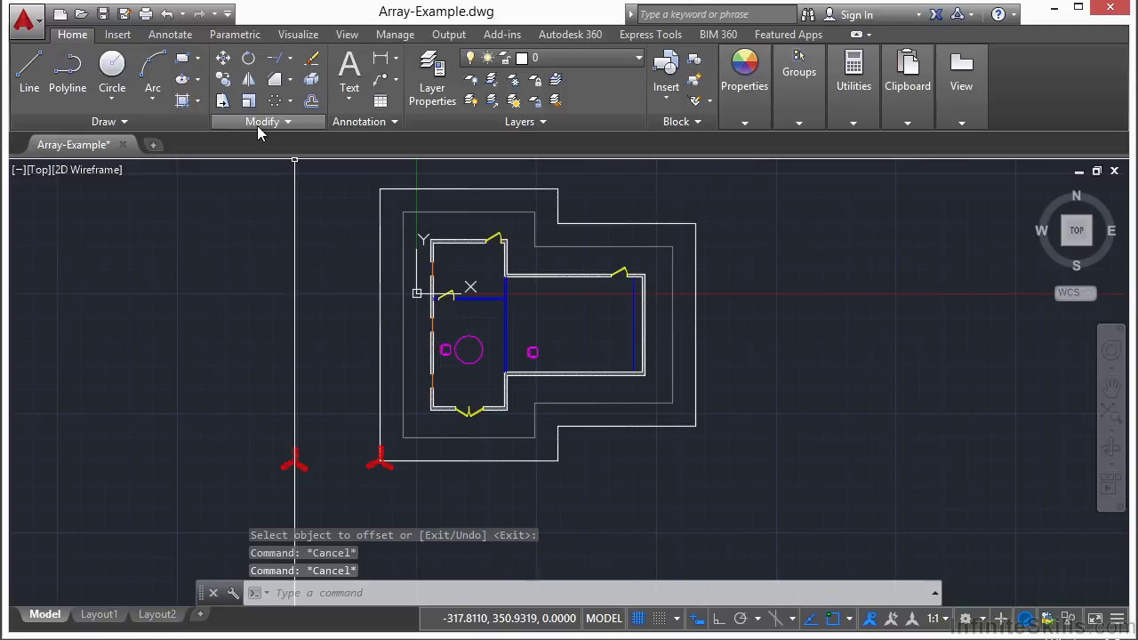
{"action": "left_click", "coordinate": [290, 101]}
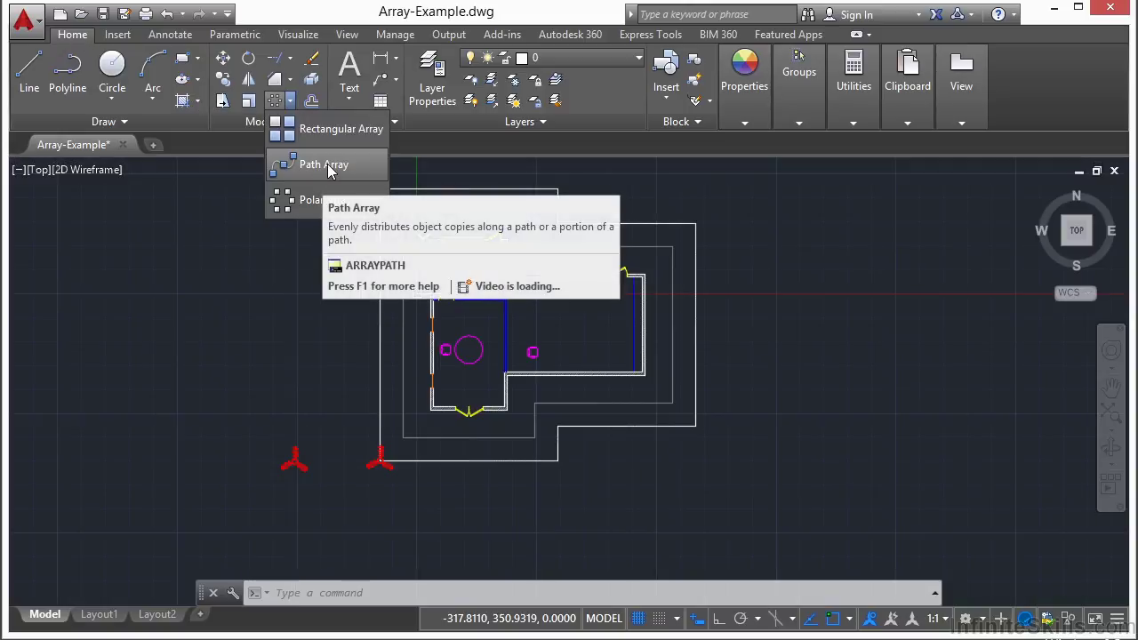
{"action": "left_click", "coordinate": [325, 166]}
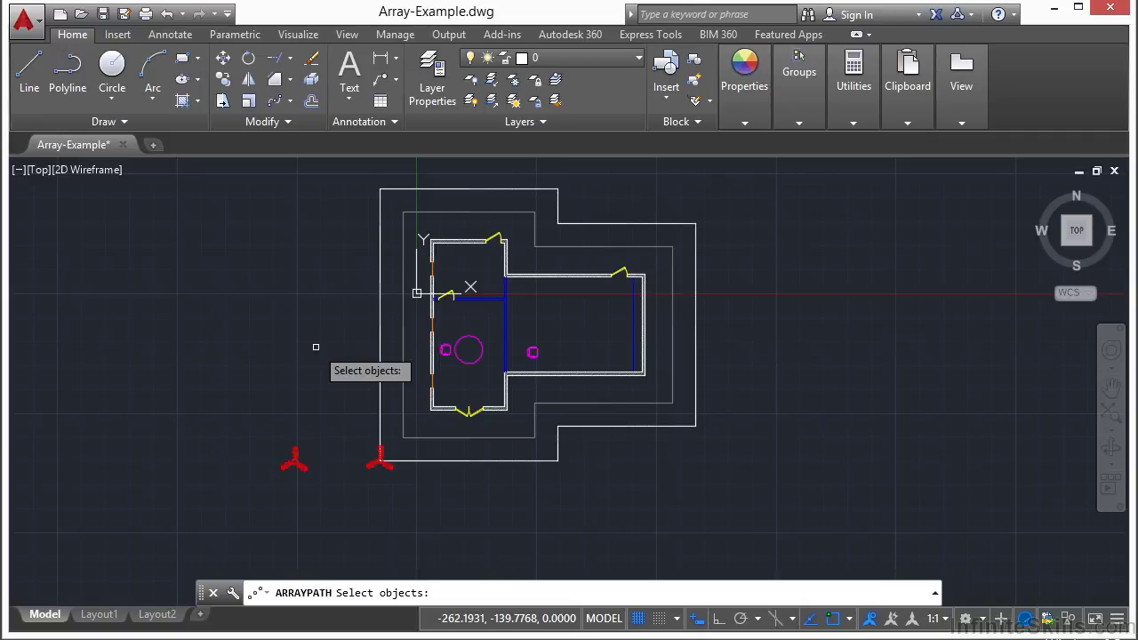
{"action": "key", "text": "Escape"}
- Create a path array of the red three-armed symbol at the offset outline's lower-left corner, using that outline as the path
{"action": "type", "text": "arr"}
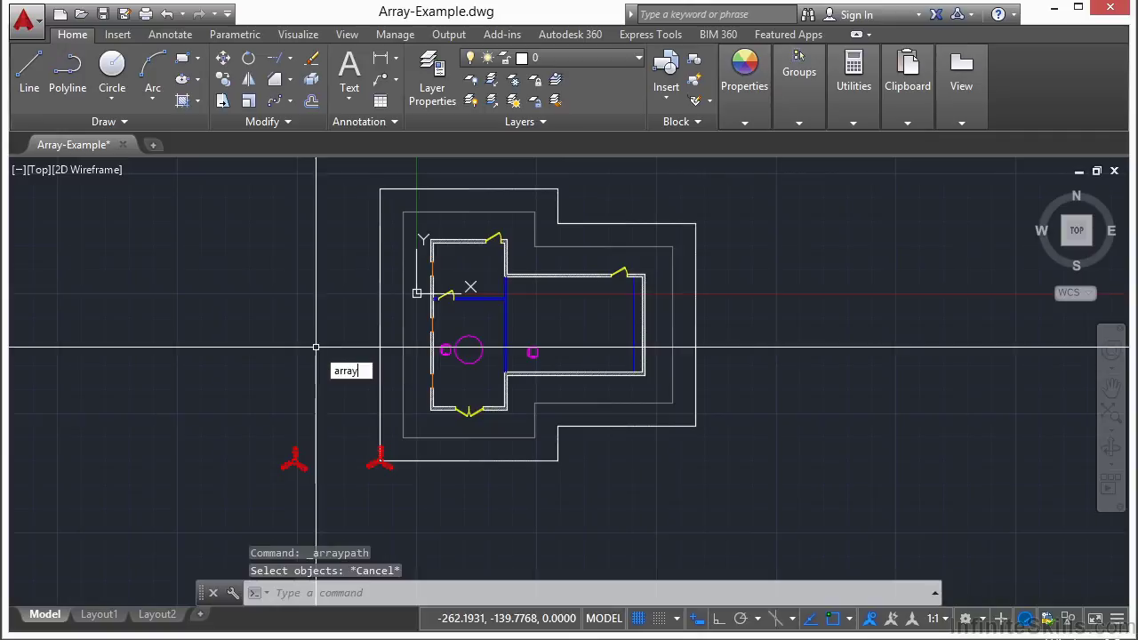
{"action": "type", "text": "ay"}
{"action": "key", "text": "Return"}
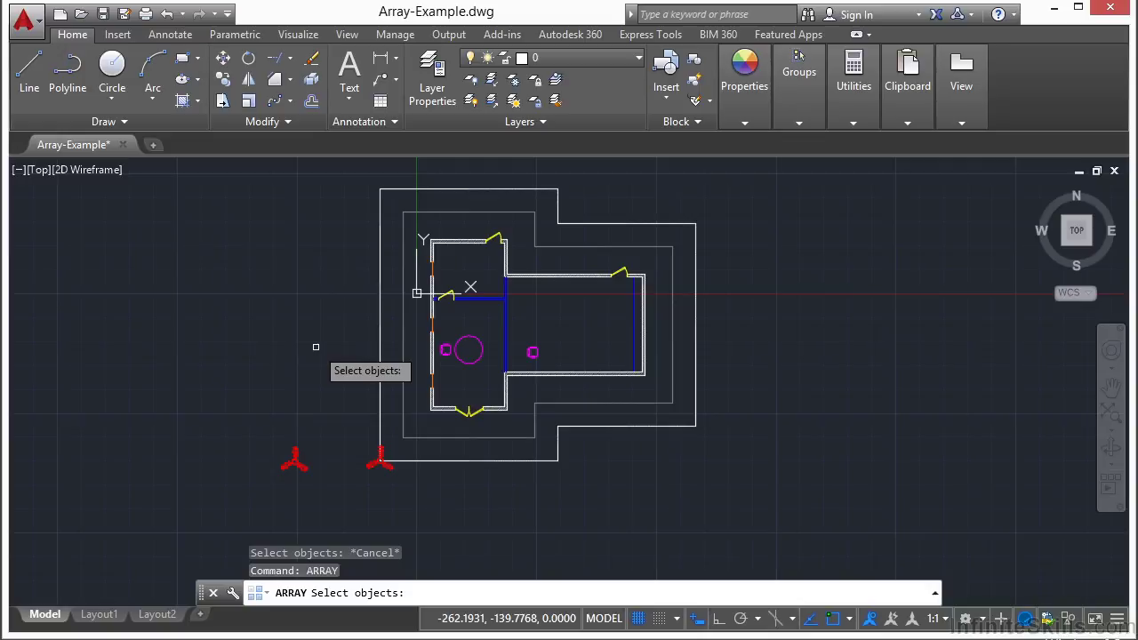
{"action": "scroll", "coordinate": [391, 444], "scroll_direction": "up", "scroll_amount": 5}
{"action": "left_click", "coordinate": [375, 452]}
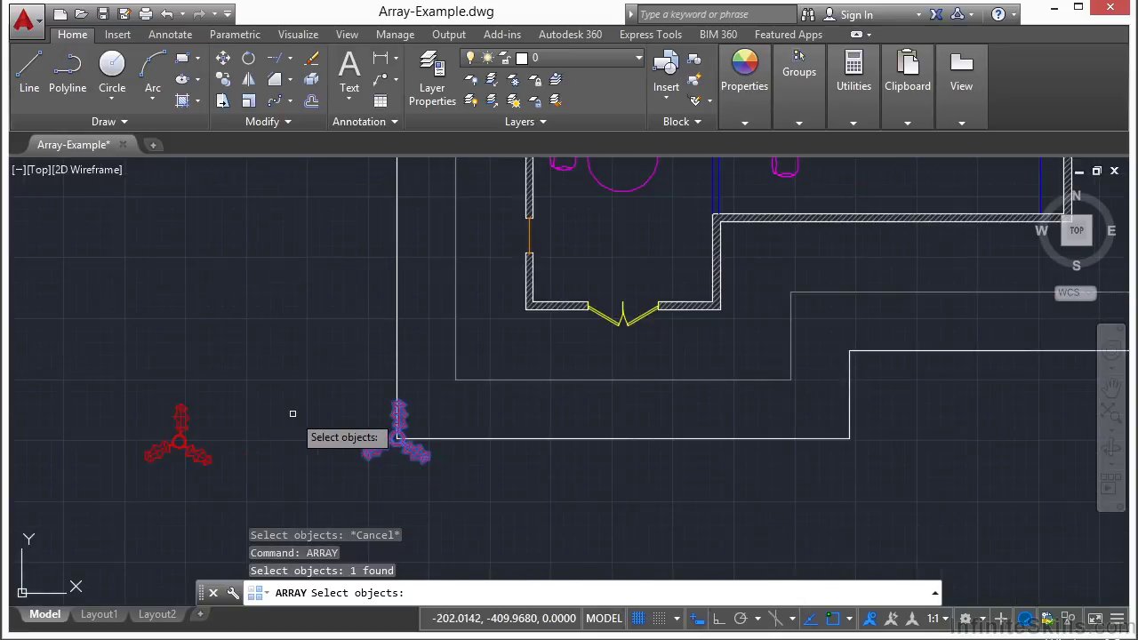
{"action": "key", "text": "Return"}
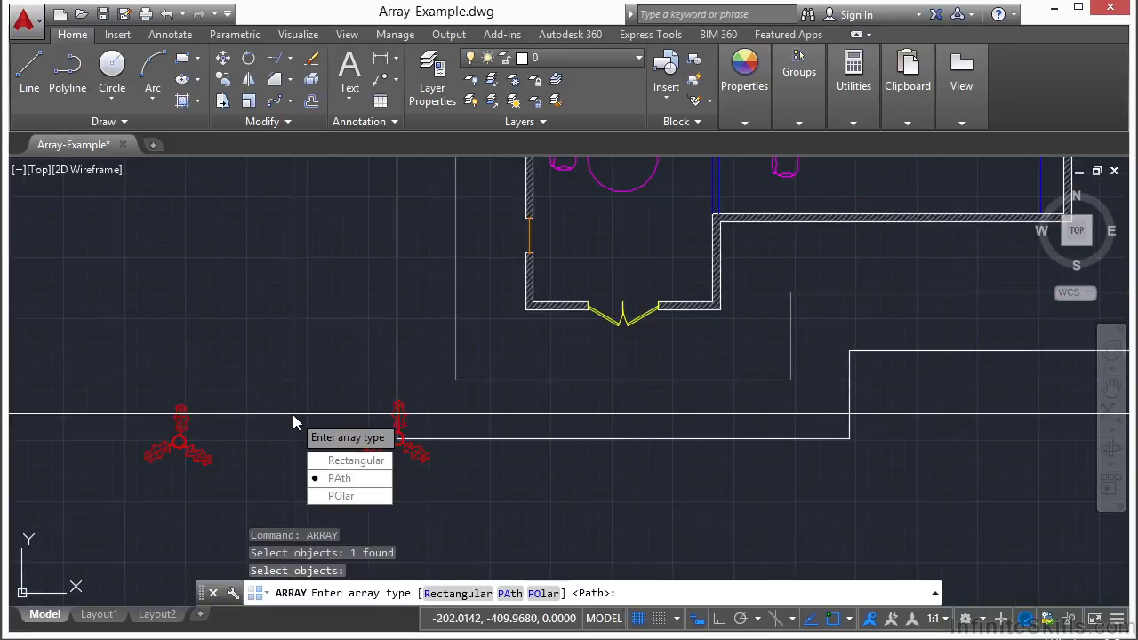
{"action": "left_click", "coordinate": [362, 484]}
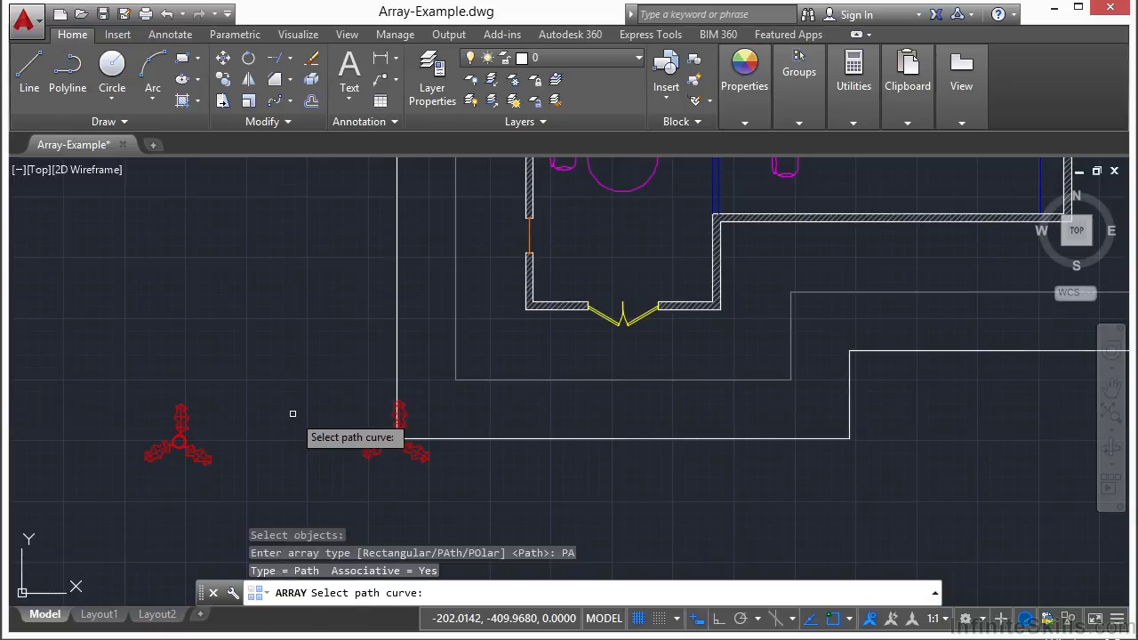
{"action": "scroll", "coordinate": [294, 412], "scroll_direction": "down", "scroll_amount": 2}
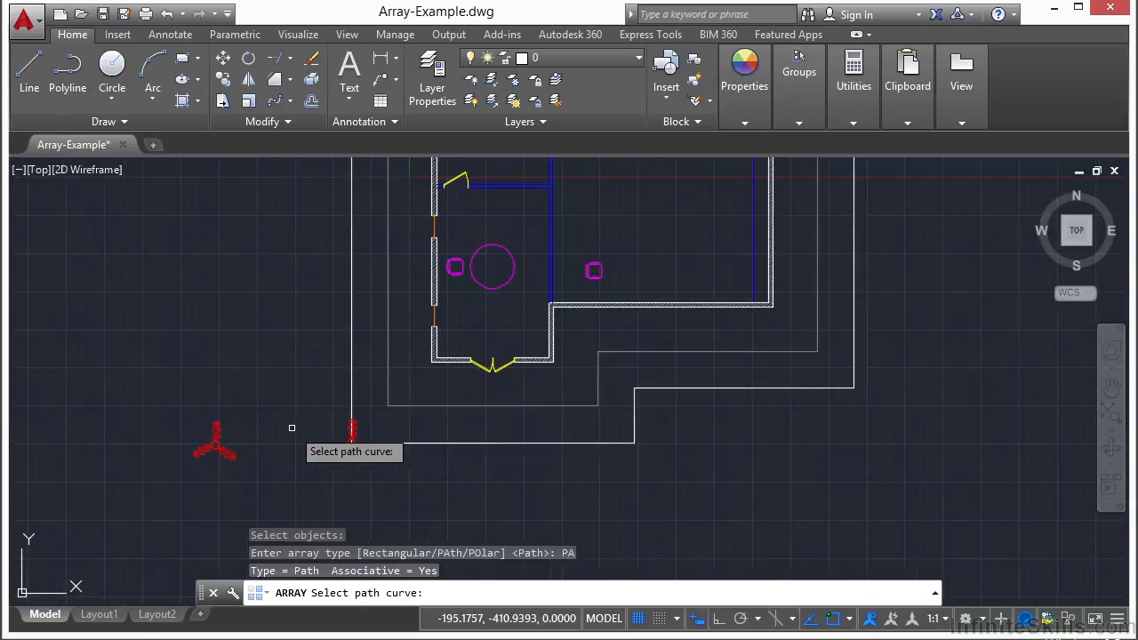
{"action": "left_click", "coordinate": [352, 387]}
{"action": "scroll", "coordinate": [352, 426], "scroll_direction": "down", "scroll_amount": 2}
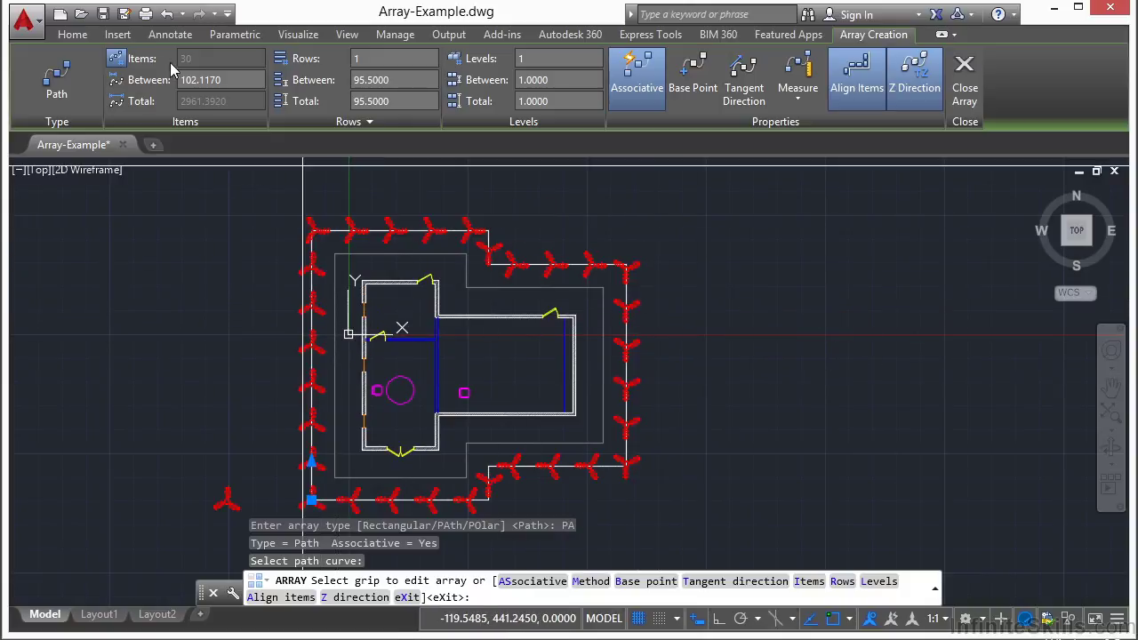
- Unlock the path array's item count and set it to 20 items
{"action": "left_click", "coordinate": [117, 59]}
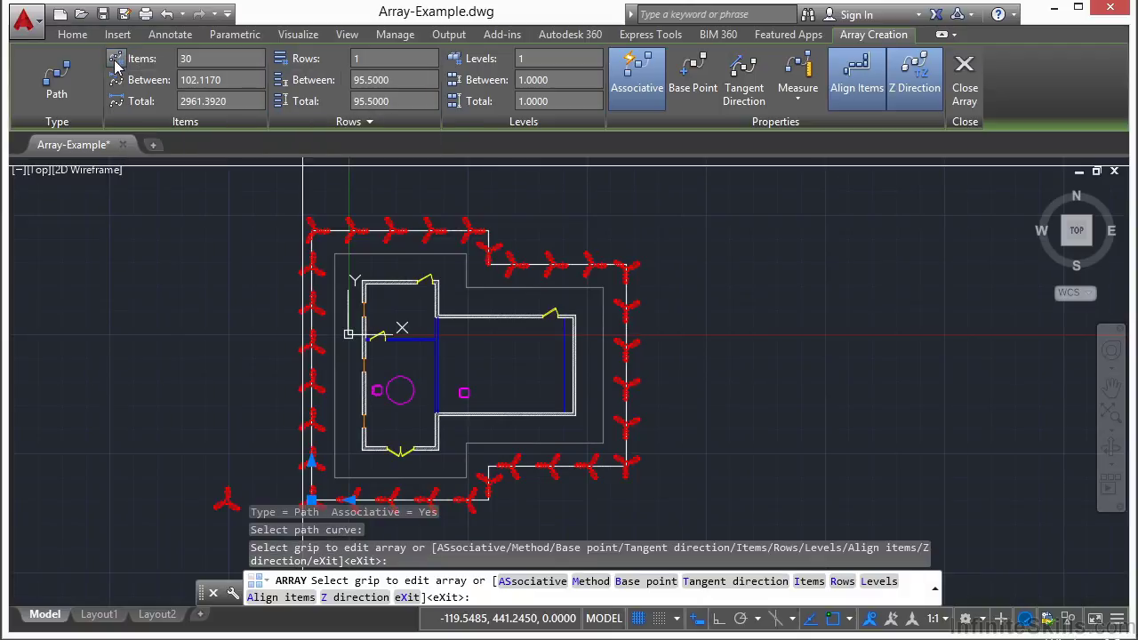
{"action": "left_click", "coordinate": [201, 60]}
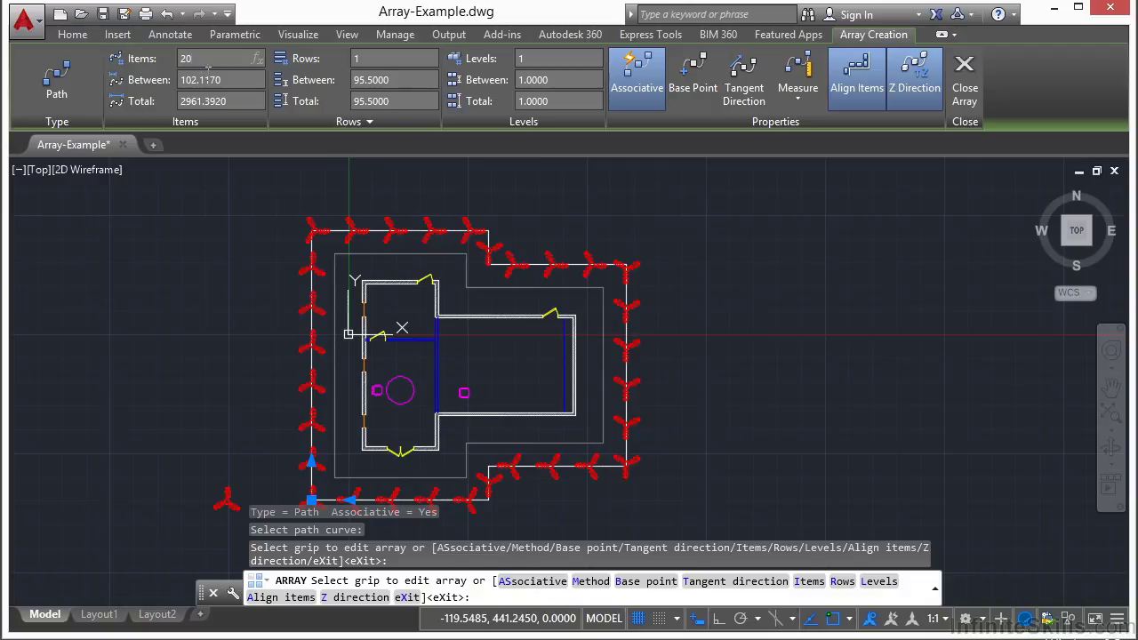
{"action": "key", "text": "Return"}
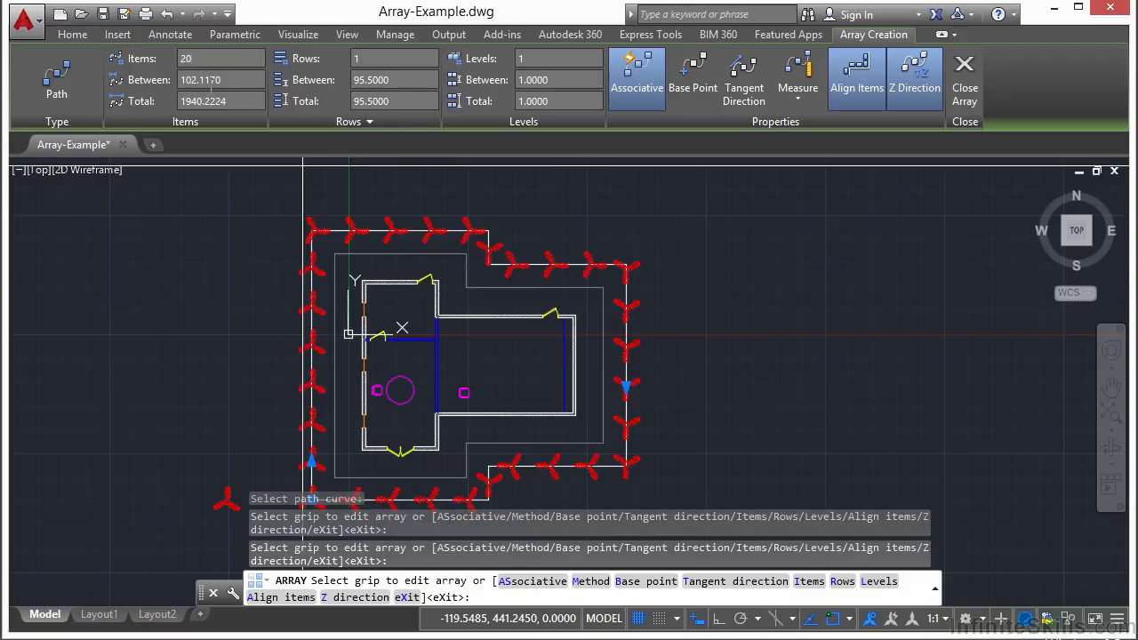
{"action": "mouse_move", "coordinate": [747, 298]}
{"action": "middle_mouse_down"}
{"action": "mouse_move", "coordinate": [734, 269]}
{"action": "mouse_move", "coordinate": [716, 266]}
{"action": "middle_mouse_up"}
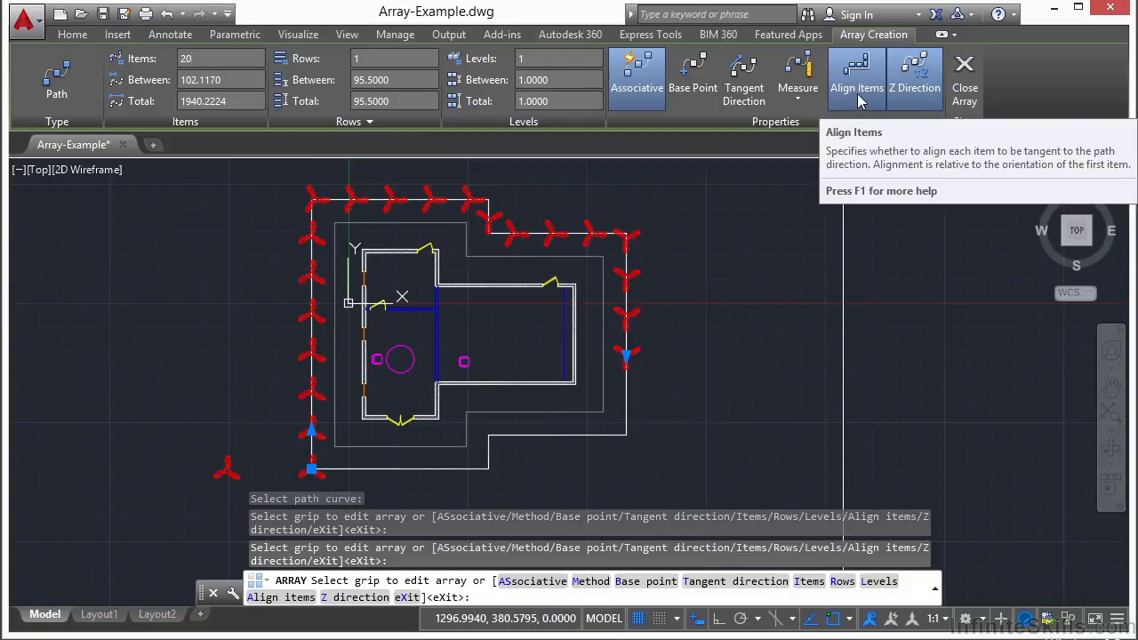
- Compare the arrayed symbols with Align Items off and on, leaving the alignment off
{"action": "left_click", "coordinate": [798, 104]}
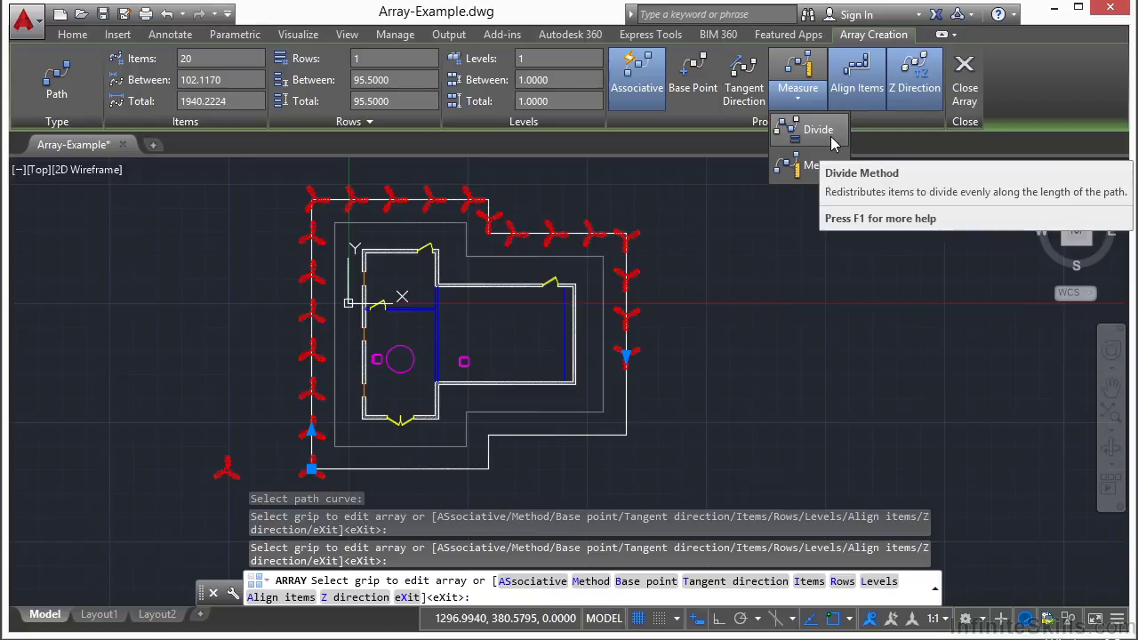
{"action": "left_click", "coordinate": [858, 89]}
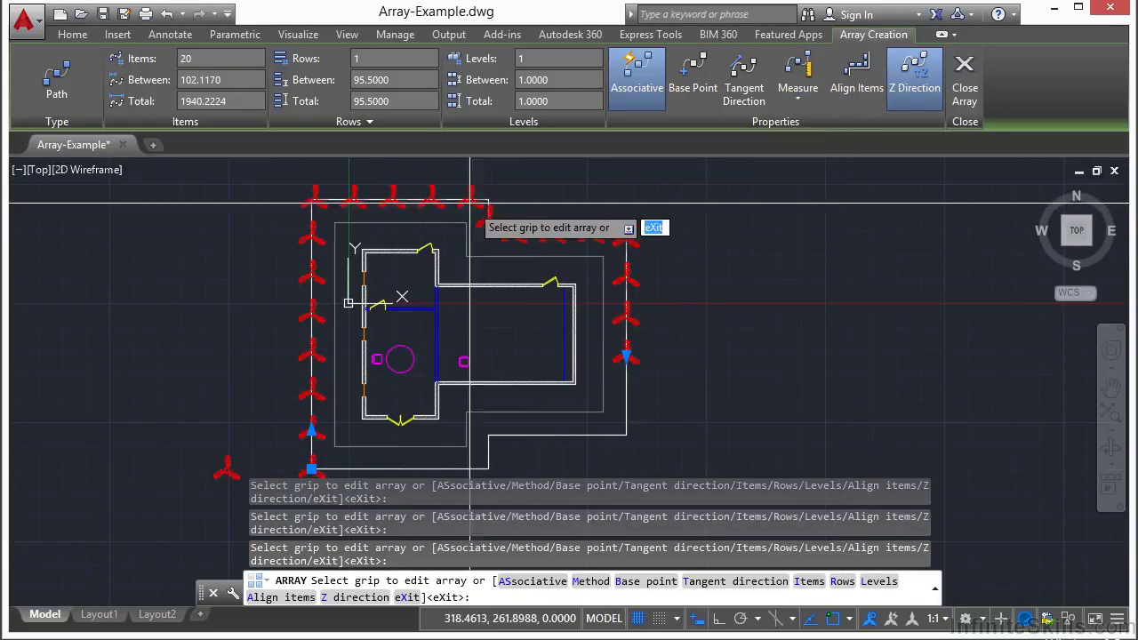
{"action": "middle_click_drag", "start_coordinate": [718, 317], "coordinate": [729, 290]}
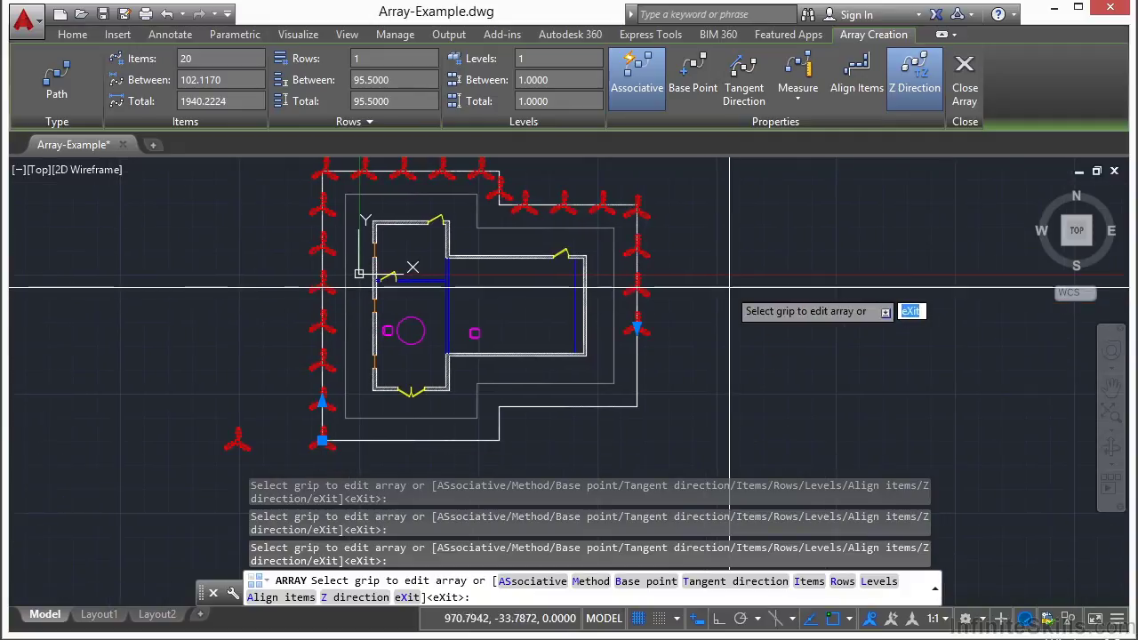
{"action": "left_click", "coordinate": [858, 76]}
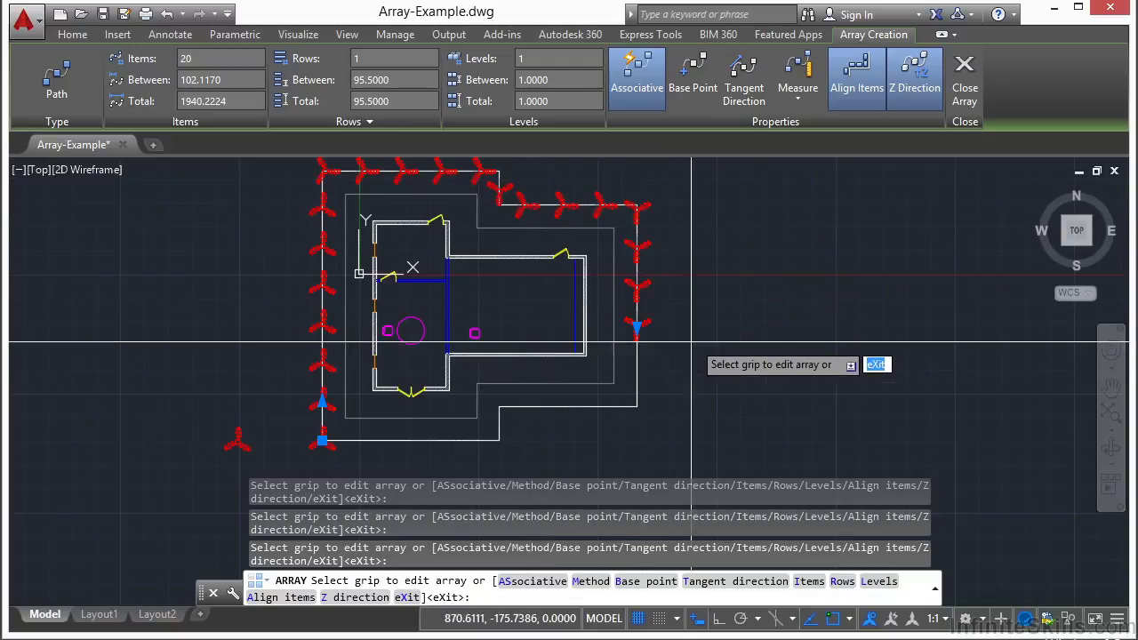
{"action": "left_click", "coordinate": [856, 75]}
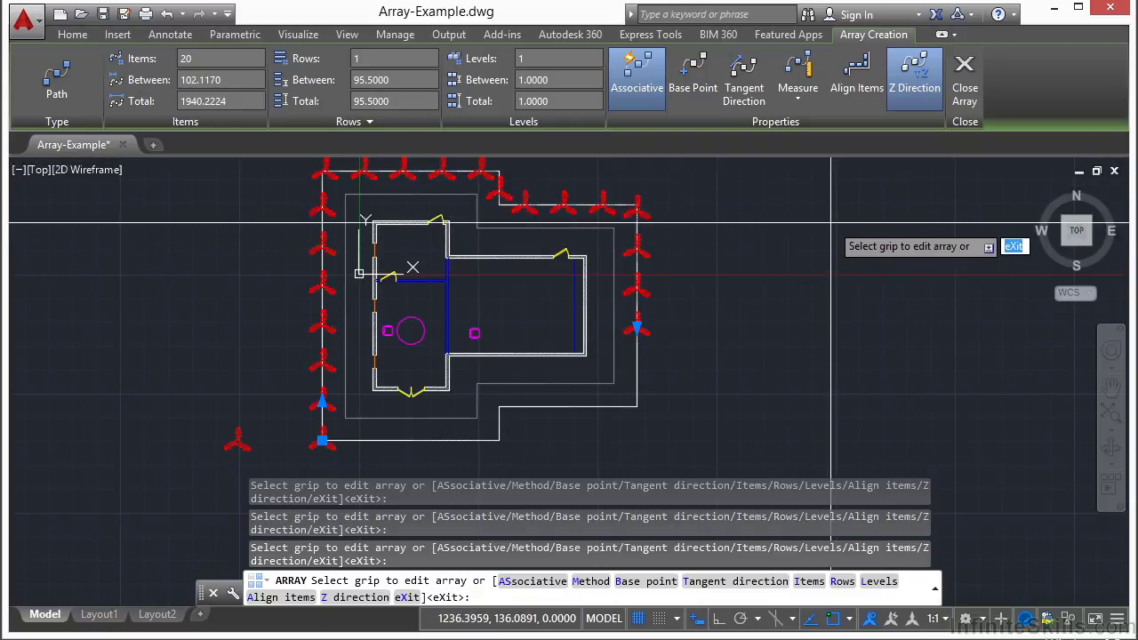
- Try the Divide method on the path array and switch back to the Measure method
{"action": "left_click", "coordinate": [805, 103]}
{"action": "left_click", "coordinate": [811, 130]}
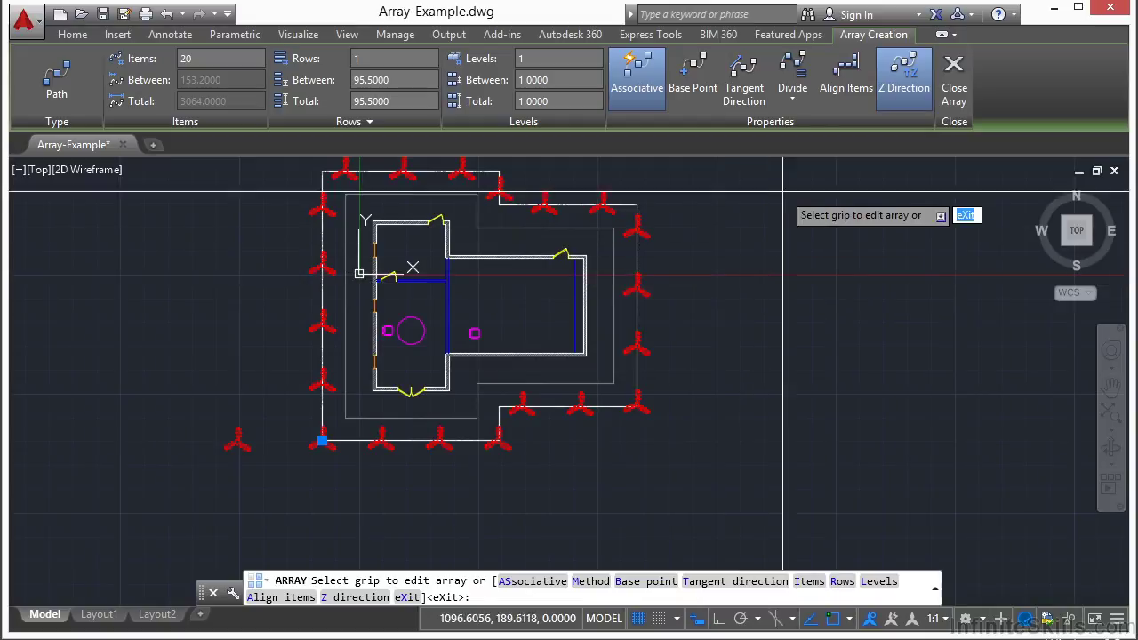
{"action": "left_click", "coordinate": [792, 96]}
{"action": "left_click", "coordinate": [823, 167]}
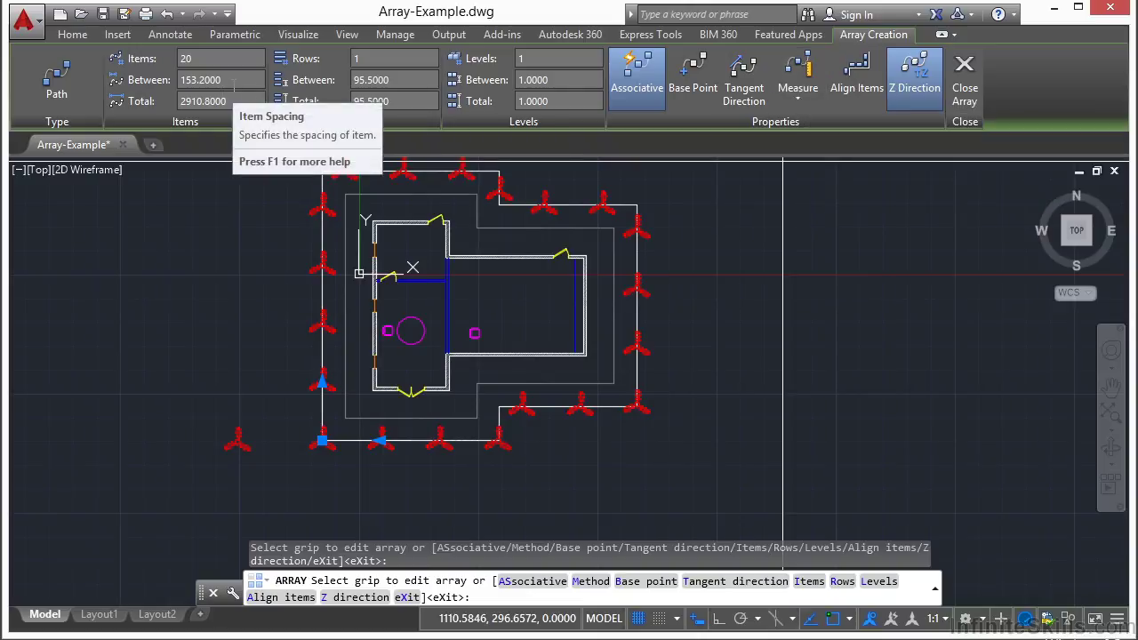
- Set the spacing between the array items to 100
{"action": "left_click", "coordinate": [232, 81]}
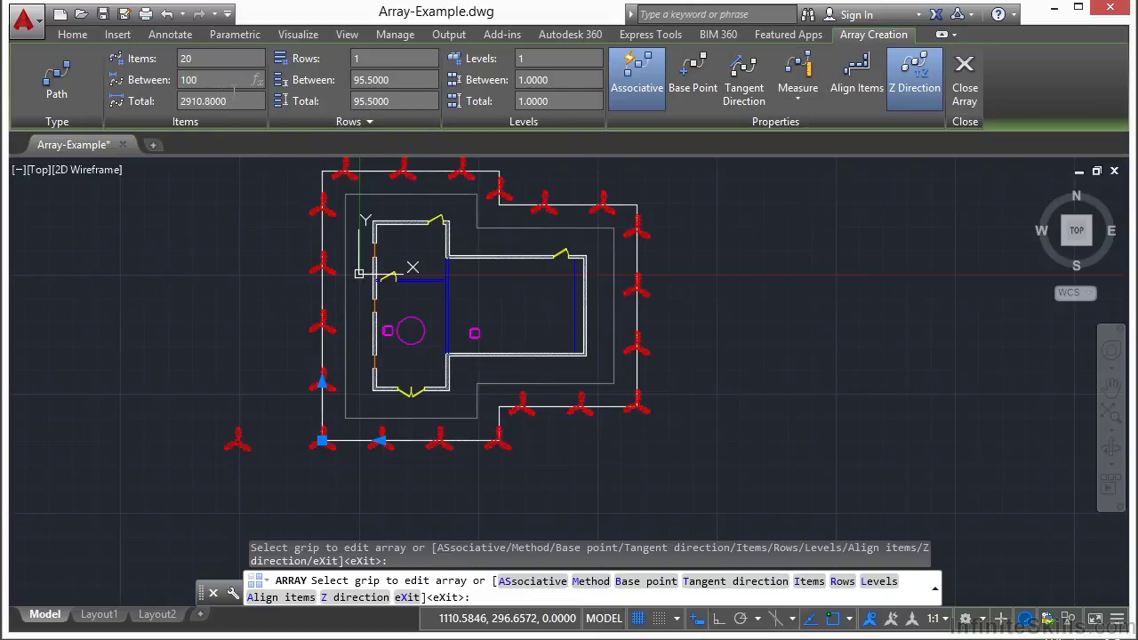
{"action": "type", "text": "100"}
{"action": "key", "text": "Return"}
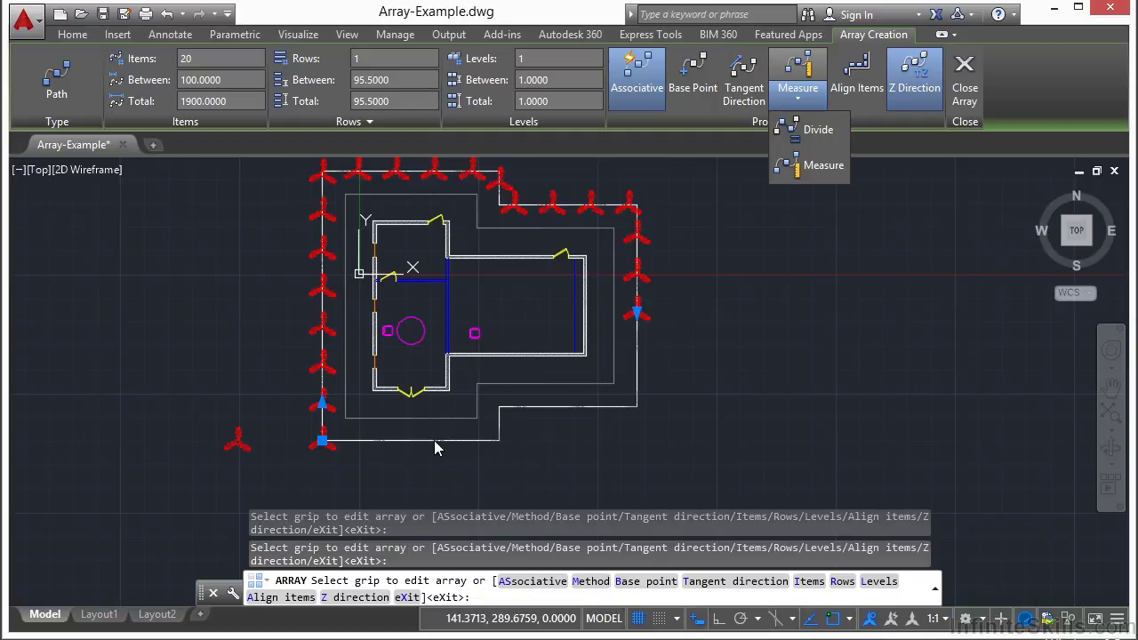
- Distribute the 20 symbols evenly along the path with the Divide method and finish the array
{"action": "left_click", "coordinate": [813, 130]}
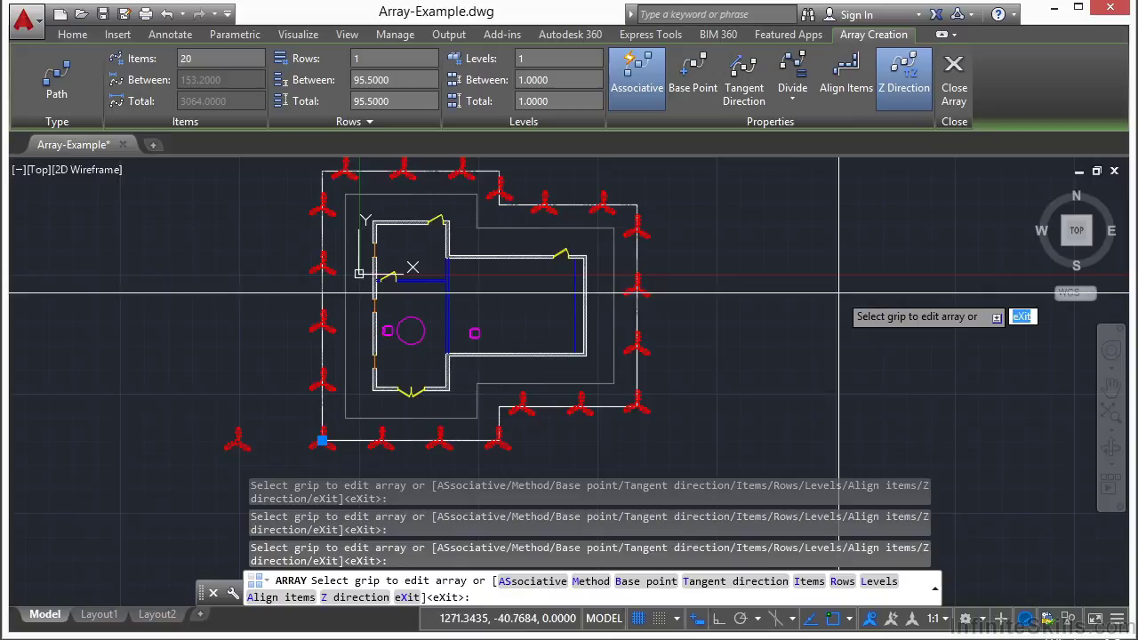
{"action": "left_click", "coordinate": [953, 92]}
- Erase the outer offset outline that served as the array path, keeping the arrayed symbols
{"action": "scroll", "coordinate": [720, 278], "scroll_direction": "down", "scroll_amount": 3}
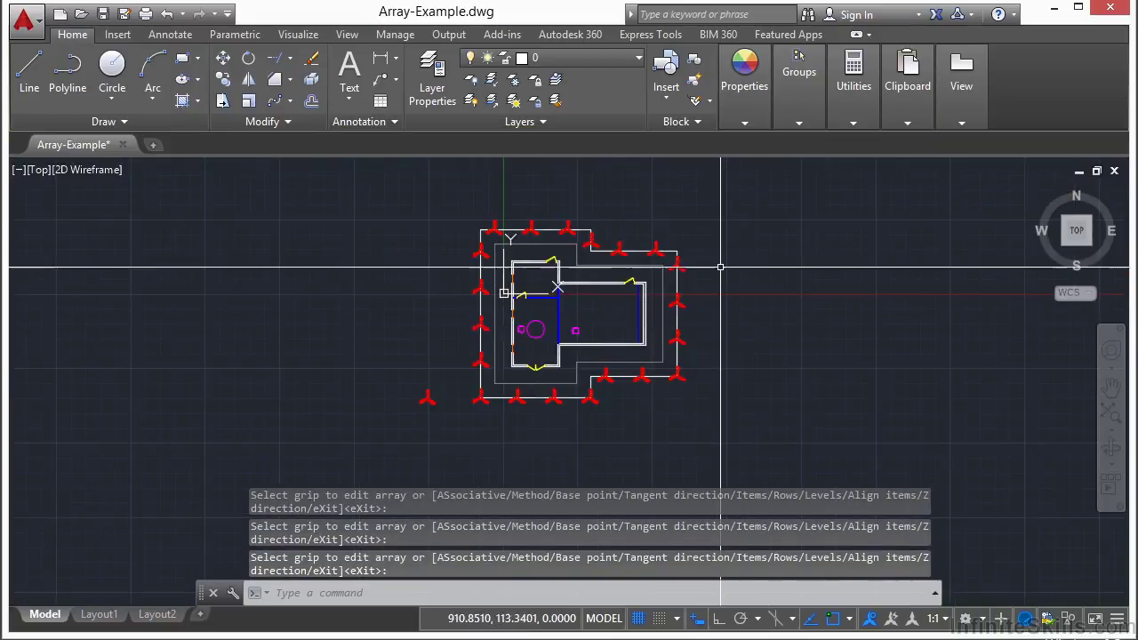
{"action": "scroll", "coordinate": [720, 278], "scroll_direction": "up", "scroll_amount": 3}
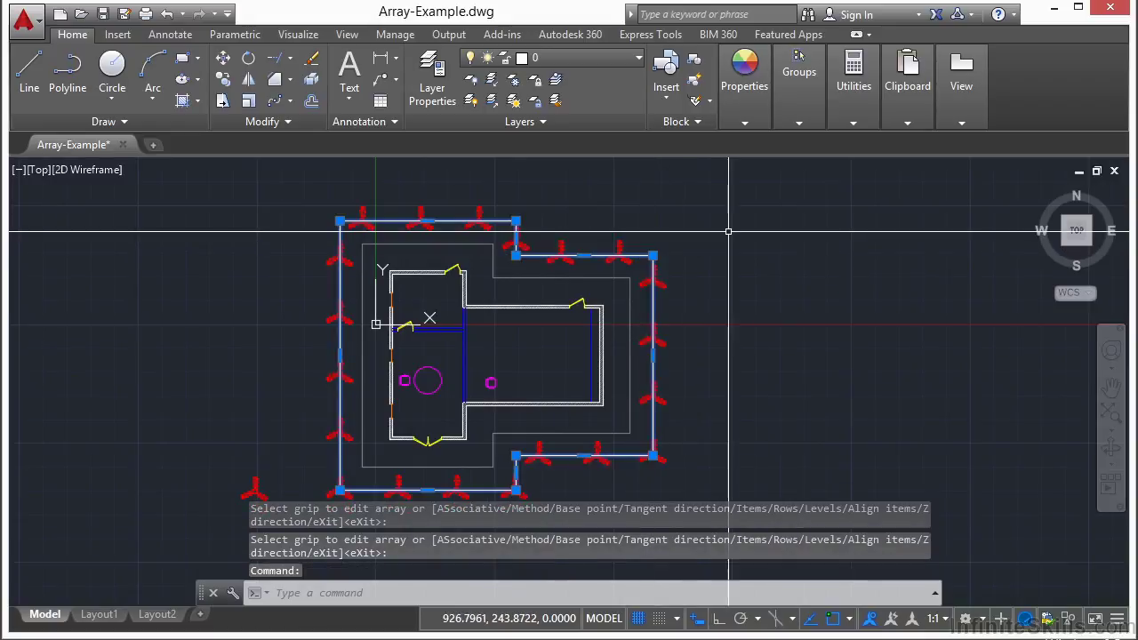
{"action": "left_click", "coordinate": [311, 58]}
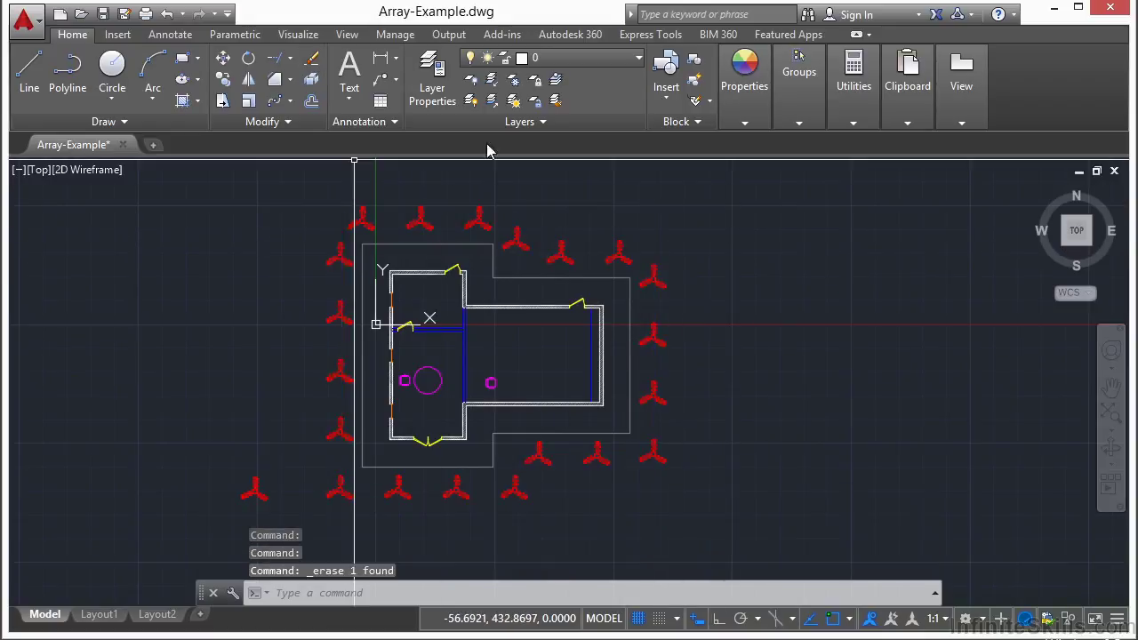
{"action": "middle_click_drag", "start_coordinate": [714, 233], "coordinate": [771, 230]}
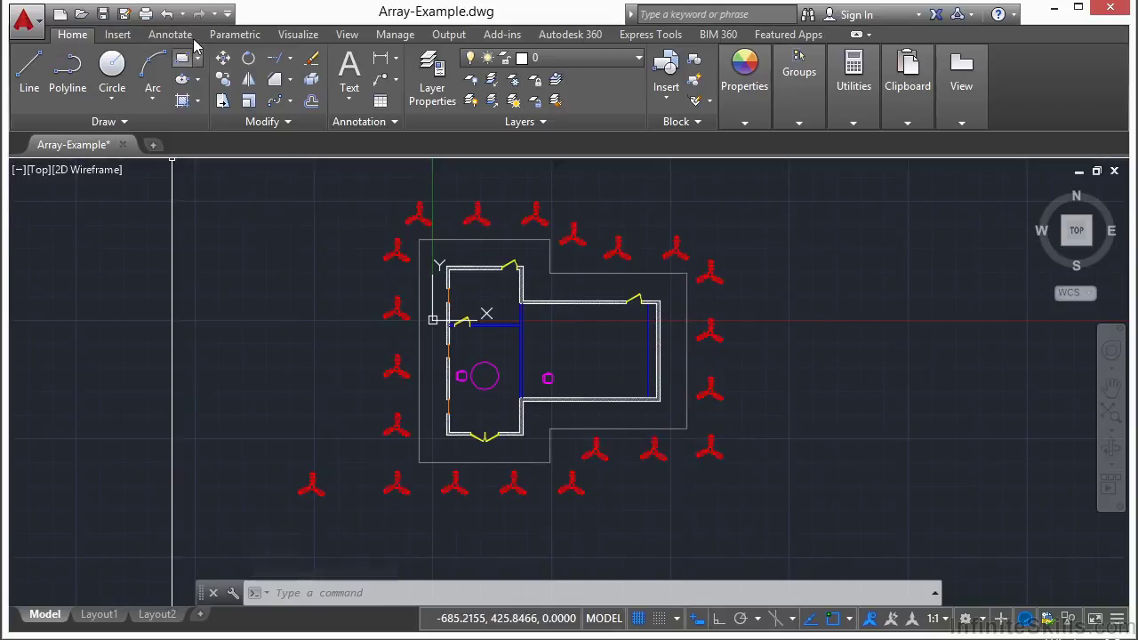
- Undo the erasure of the outer outline and give the path array 2 rows with a row spacing of 100
{"action": "left_click", "coordinate": [167, 14]}
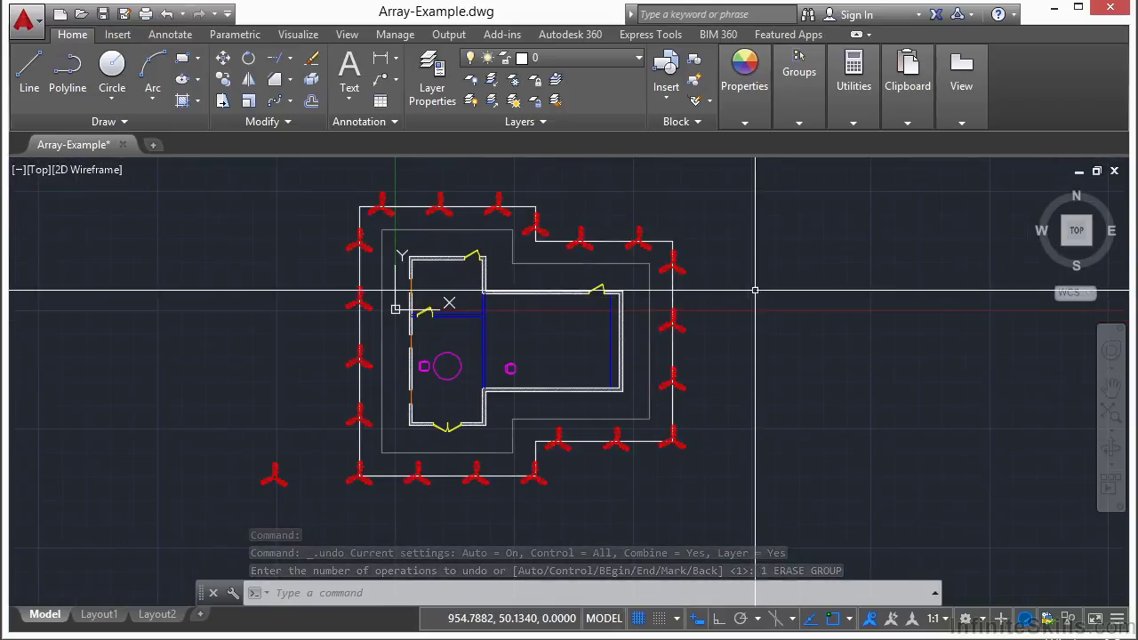
{"action": "left_click", "coordinate": [679, 265]}
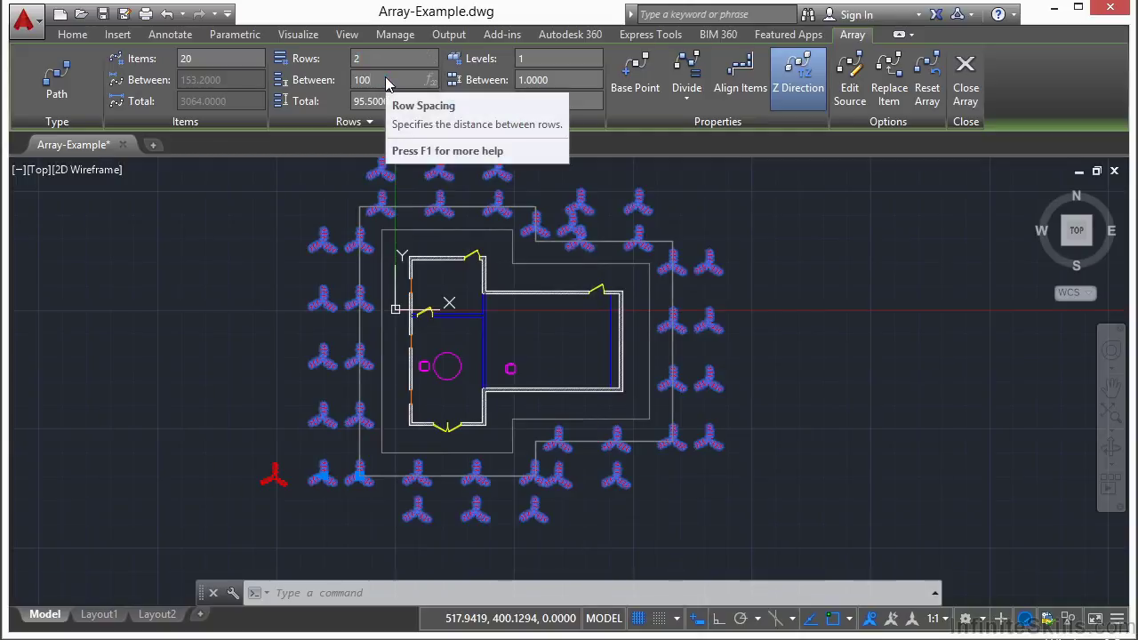
{"action": "key", "text": "Return"}
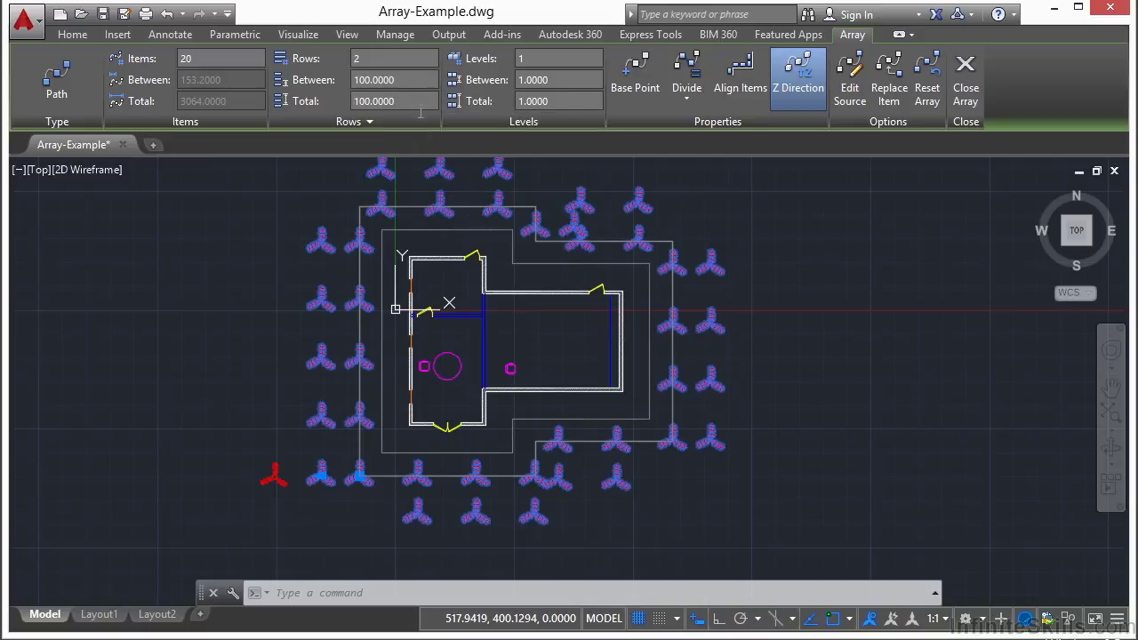
{"action": "left_click", "coordinate": [556, 59]}
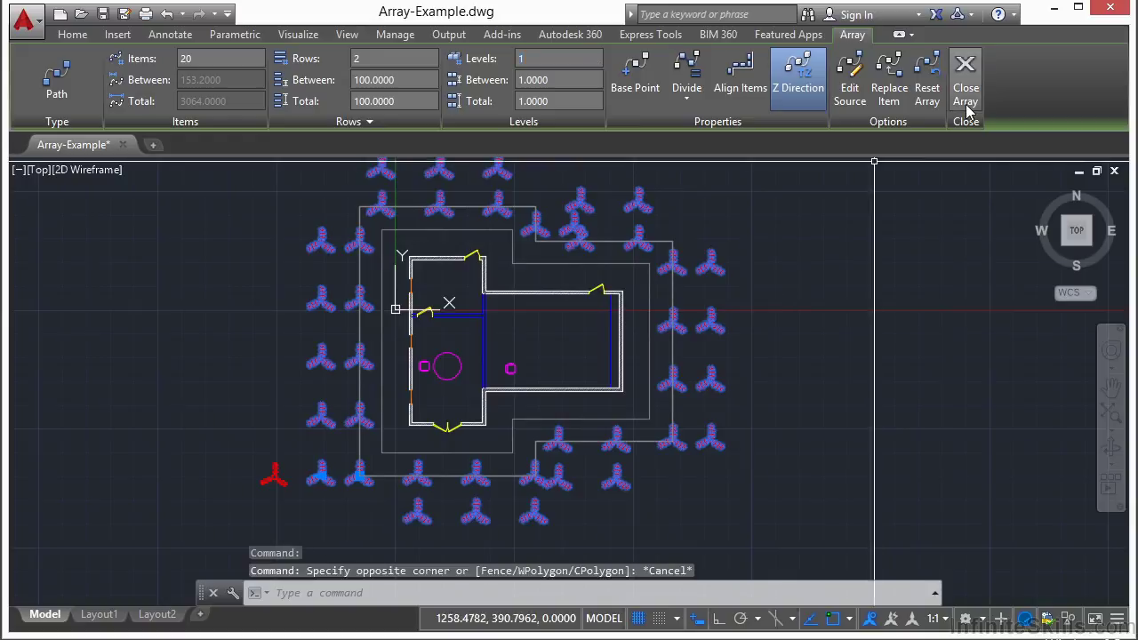
{"action": "left_click", "coordinate": [966, 105]}
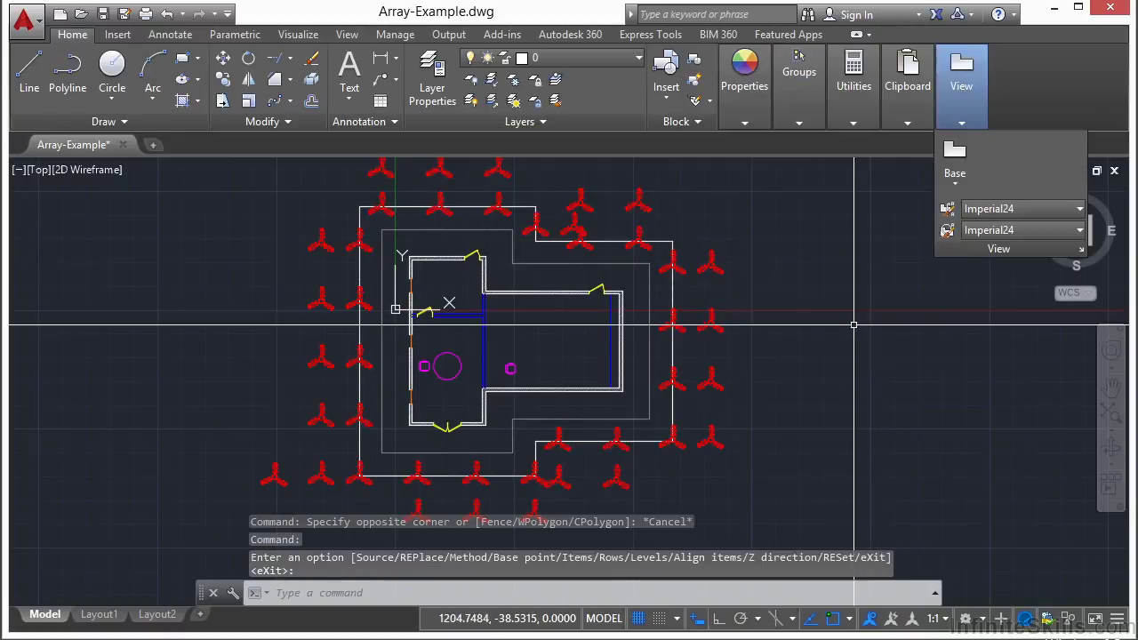
- Stretch the path array's row count to 6 directly in the drawing, reduce it back to 1 row, and deselect the array
{"action": "left_click", "coordinate": [359, 416]}
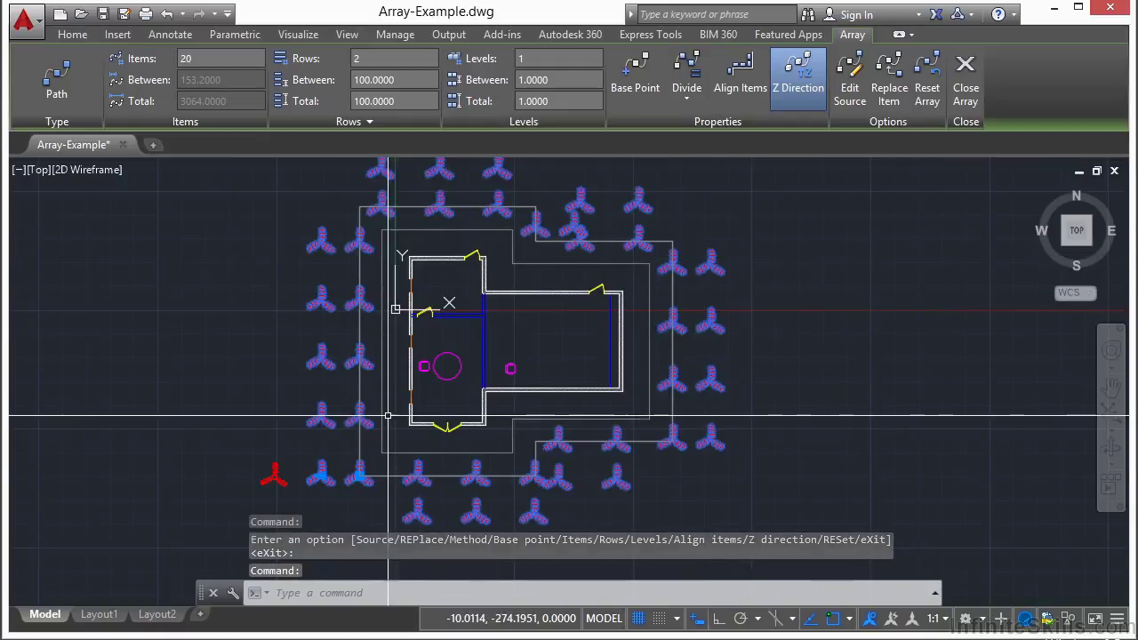
{"action": "left_click", "coordinate": [321, 477]}
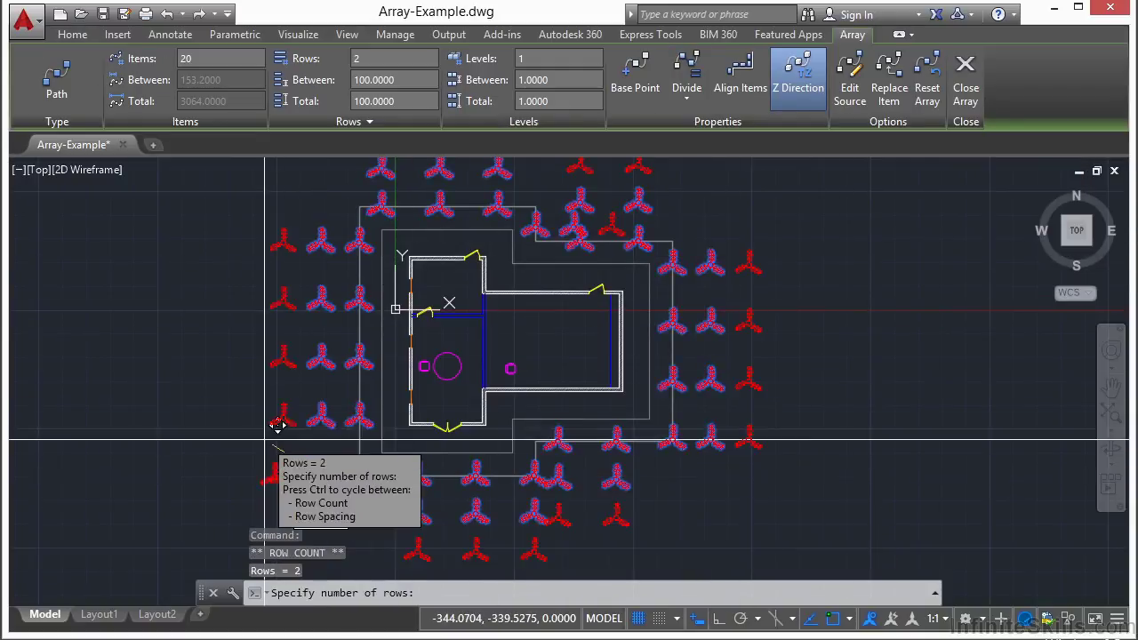
{"action": "left_click", "coordinate": [182, 425]}
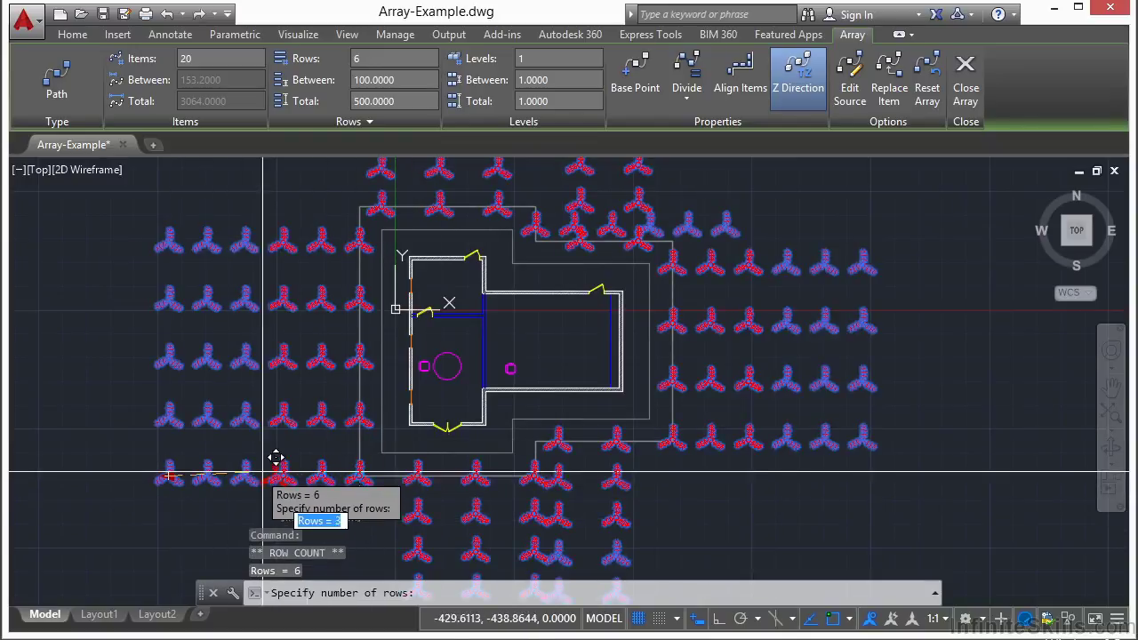
{"action": "left_click", "coordinate": [314, 489]}
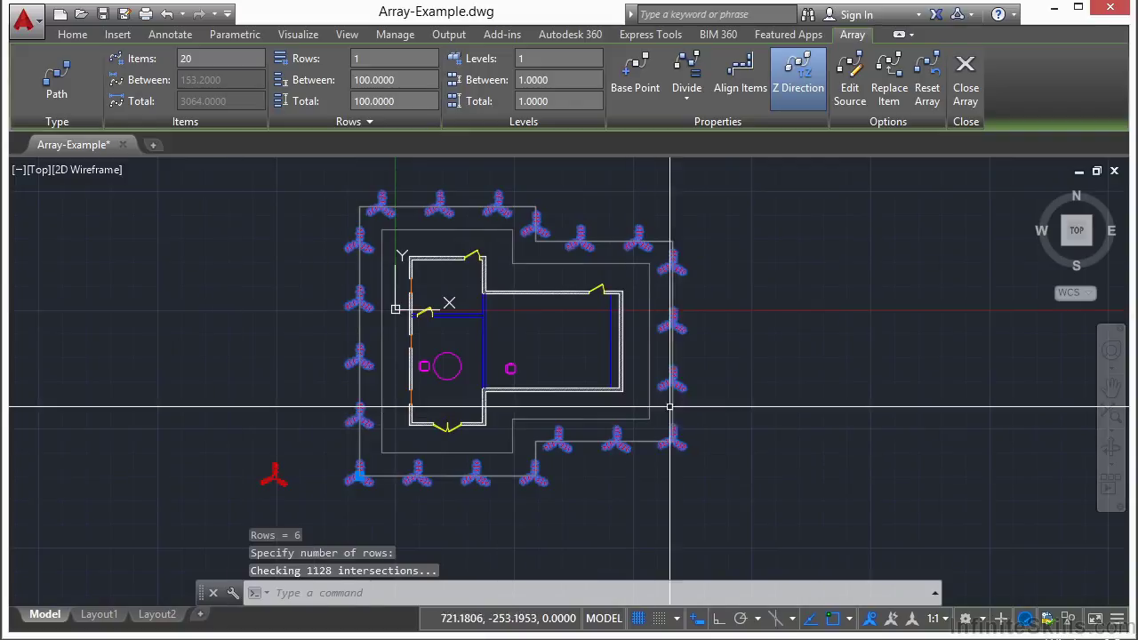
{"action": "key", "text": "Escape"}
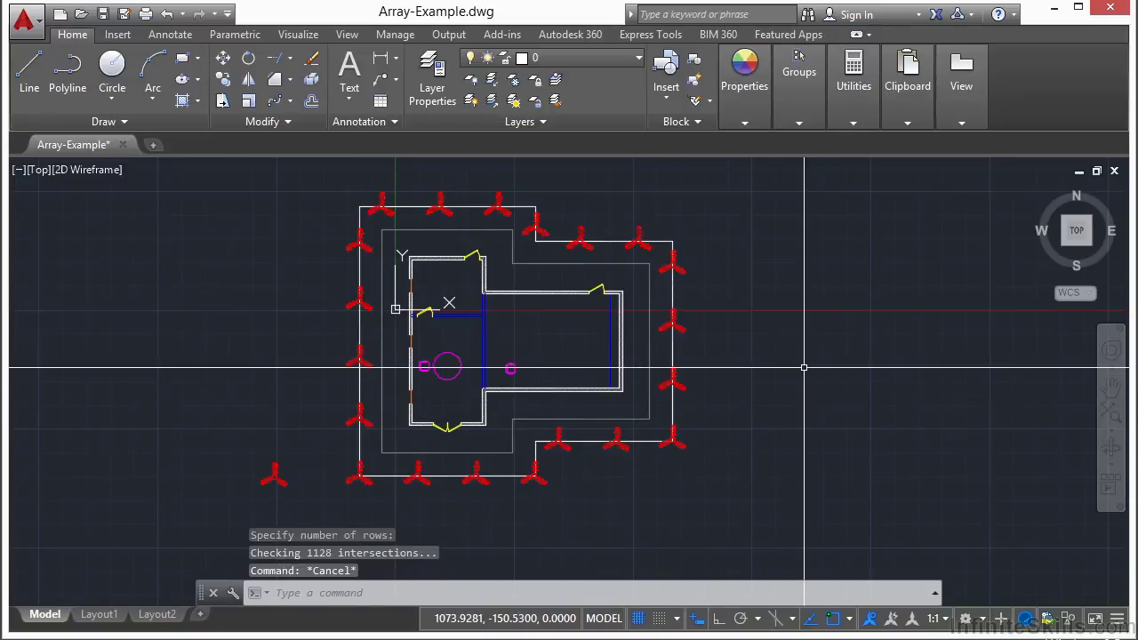